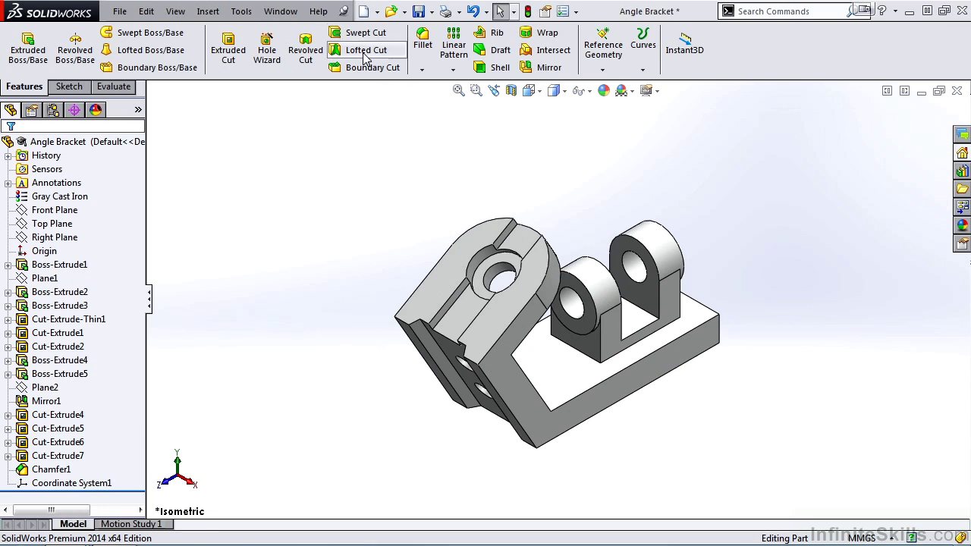
Open the New document dialog for the Angle Bracket part, then cancel it
click(365, 13)
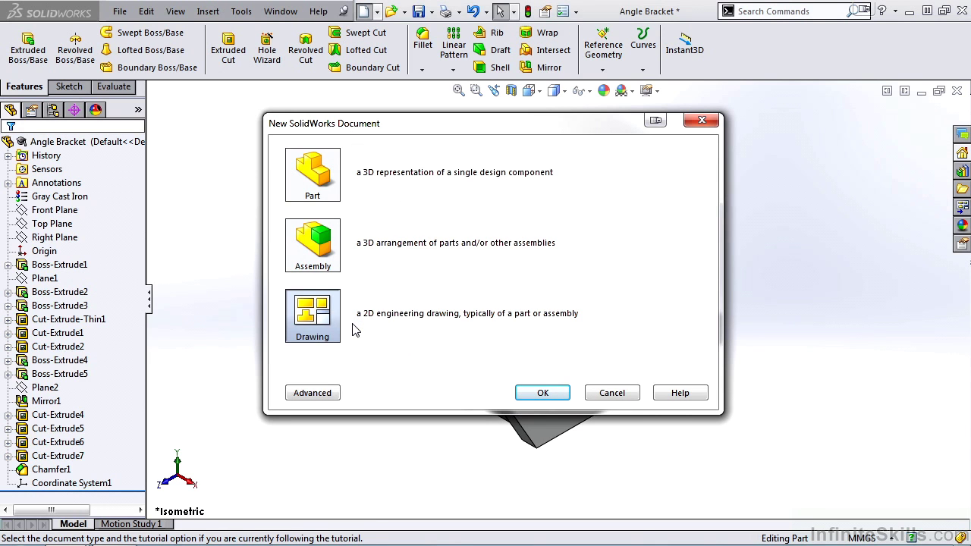
click(615, 394)
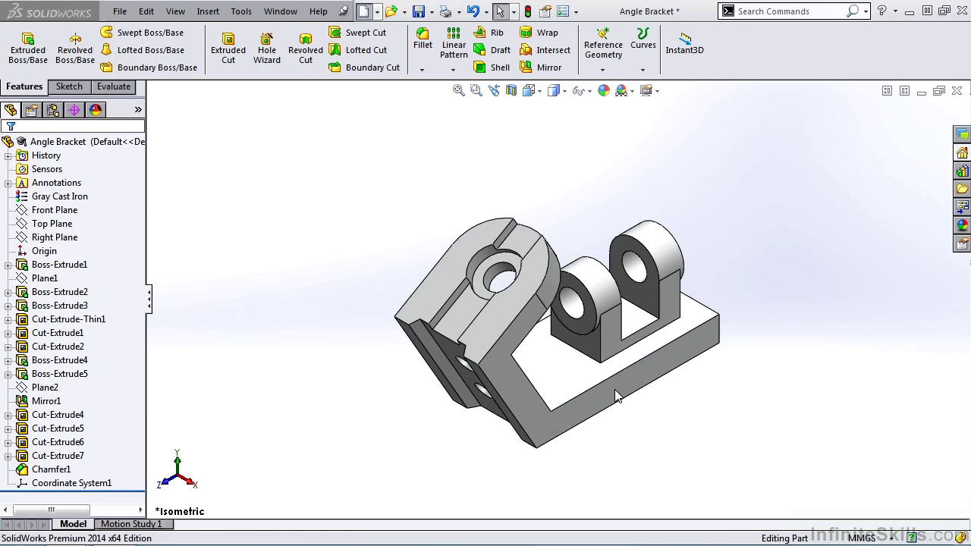
Check the New button's dropdown, then choose File > Make Drawing from Part for the Angle Bracket
click(377, 13)
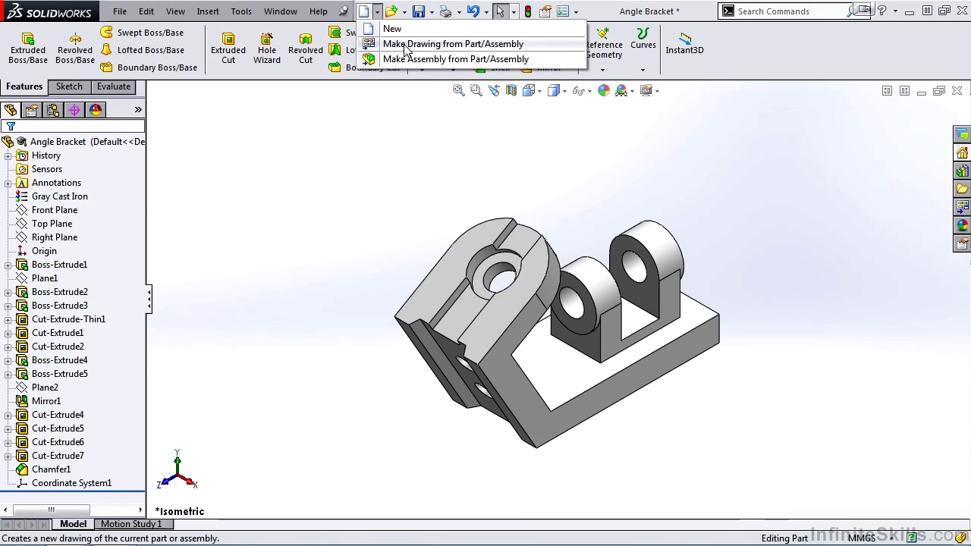
click(406, 149)
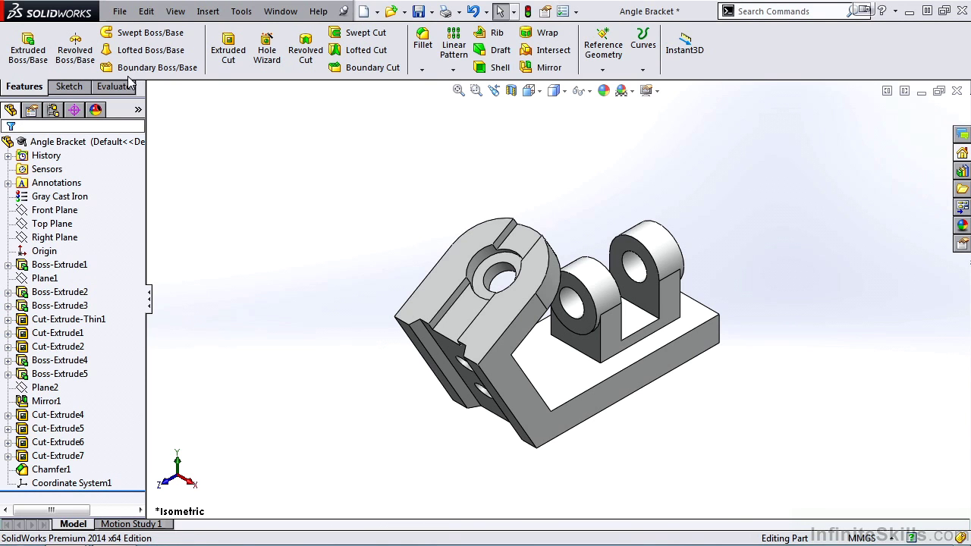
click(120, 11)
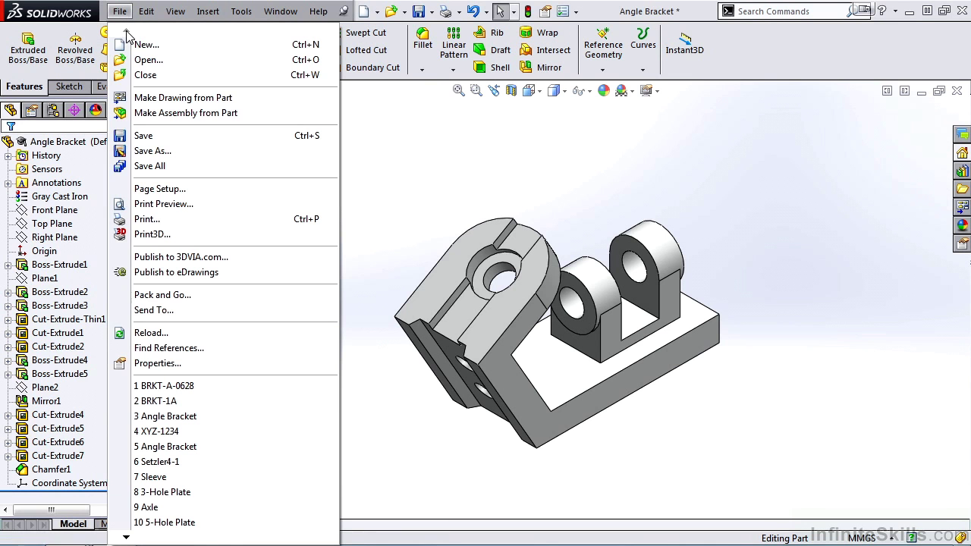
click(182, 98)
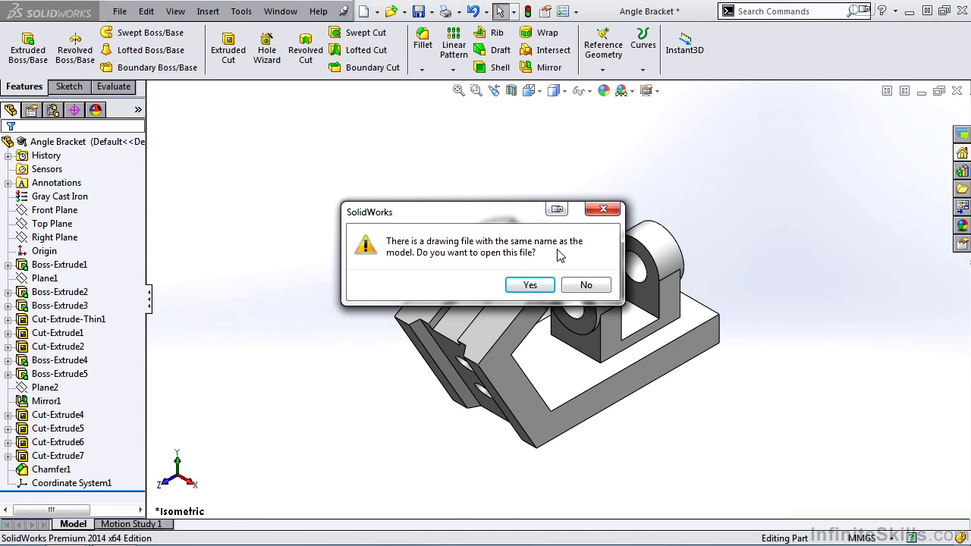
Decline the existing drawing and accept the A3 (ANSI) Landscape sheet format for a new drawing
click(586, 285)
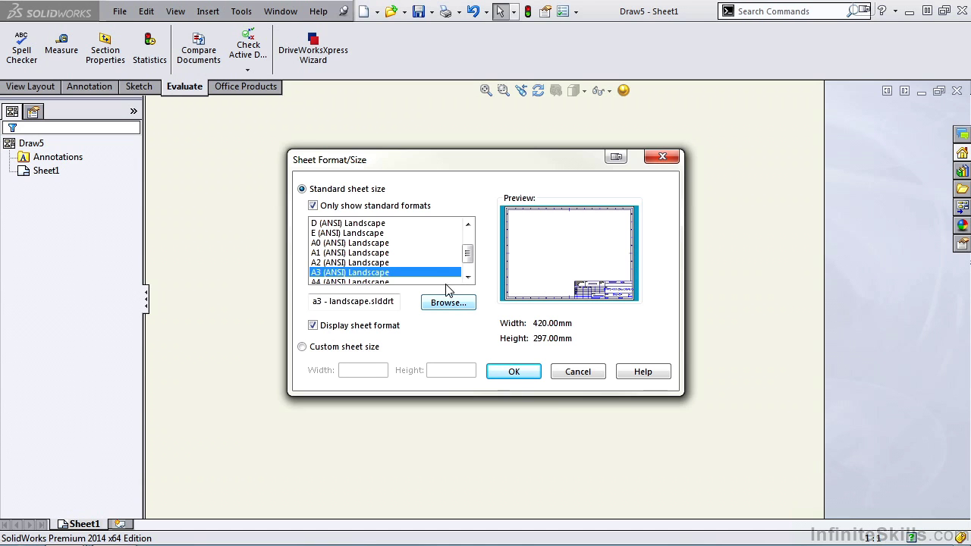
mouse_move(468, 258)
mouse_down()
mouse_move(468, 243)
mouse_move(469, 266)
mouse_up()
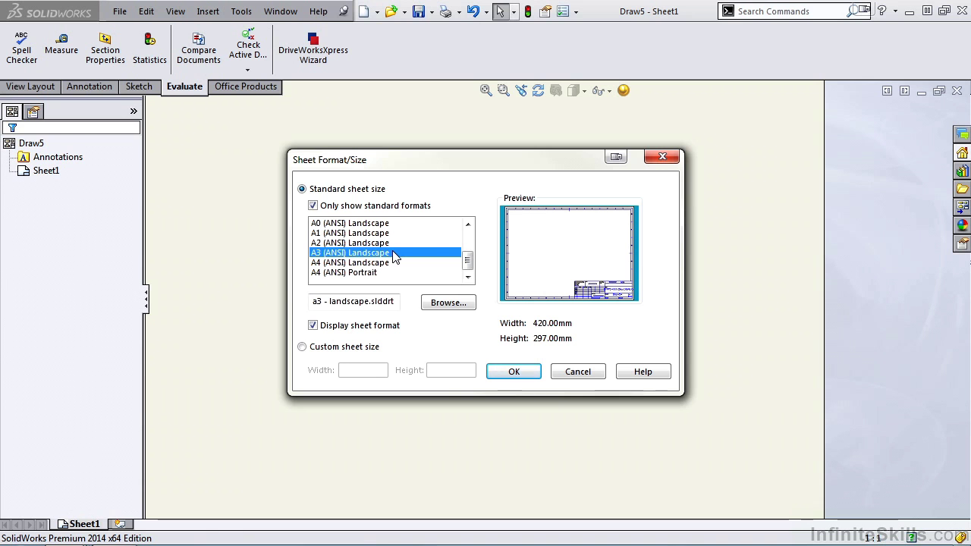
click(515, 374)
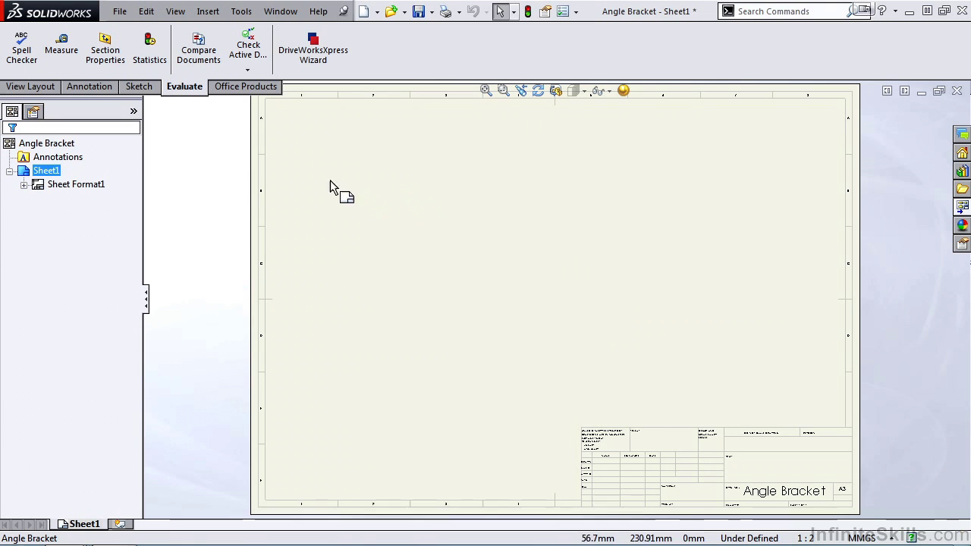
click(32, 86)
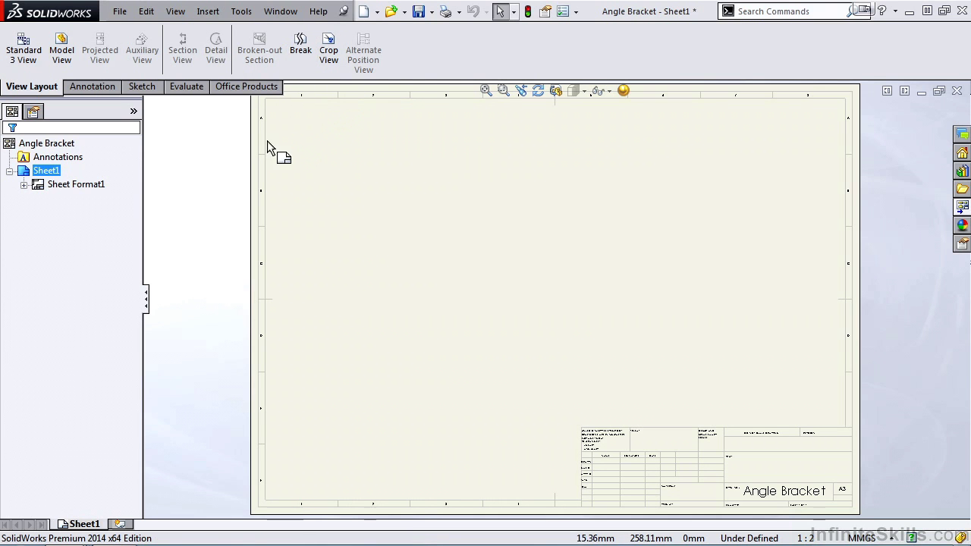
click(100, 86)
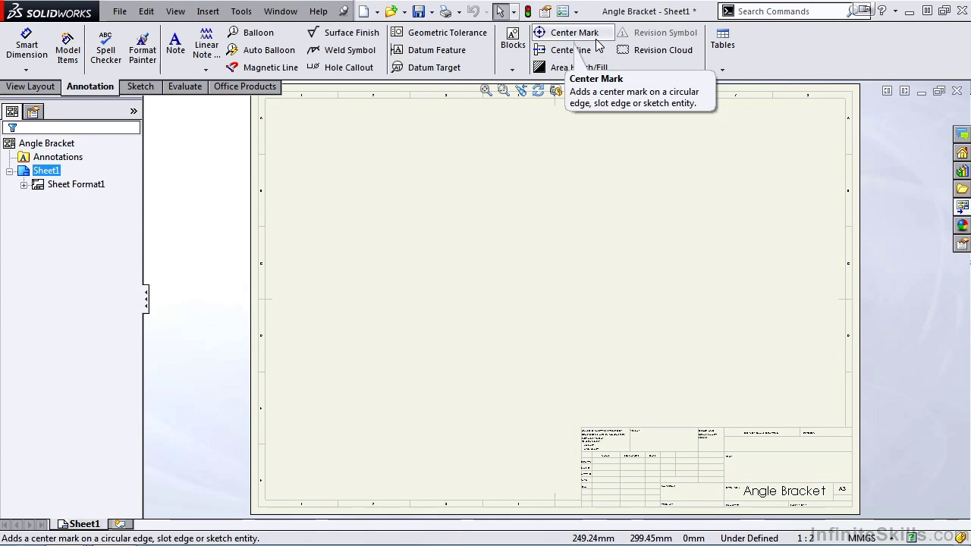
click(722, 69)
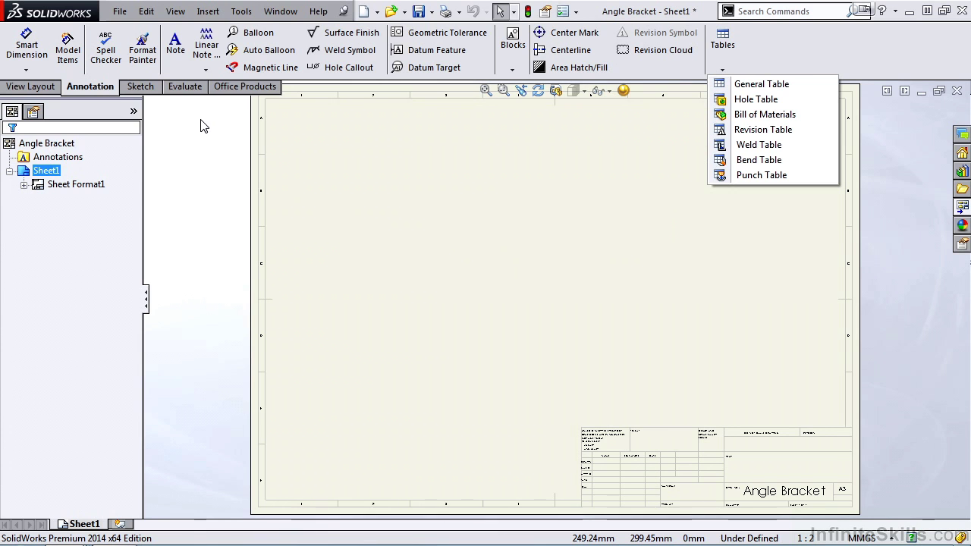
click(149, 90)
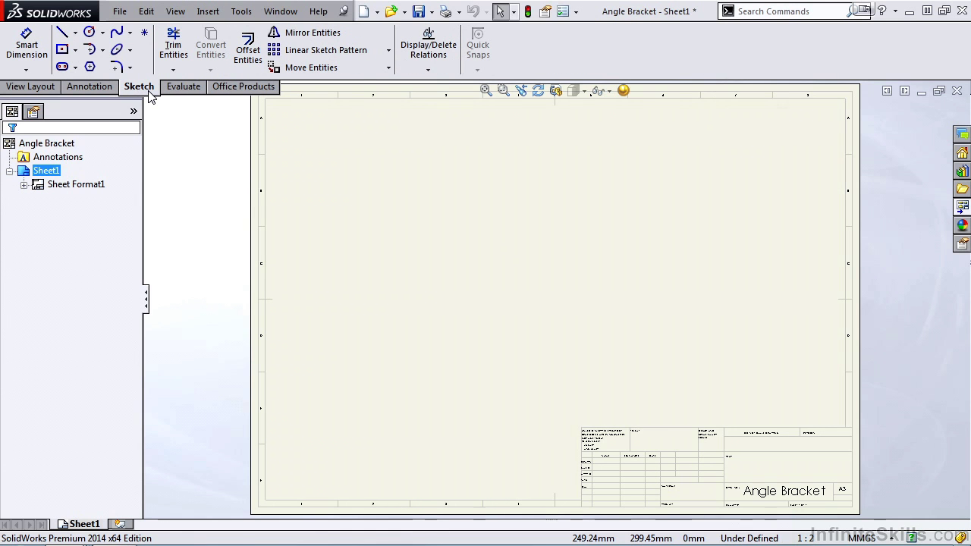
click(187, 89)
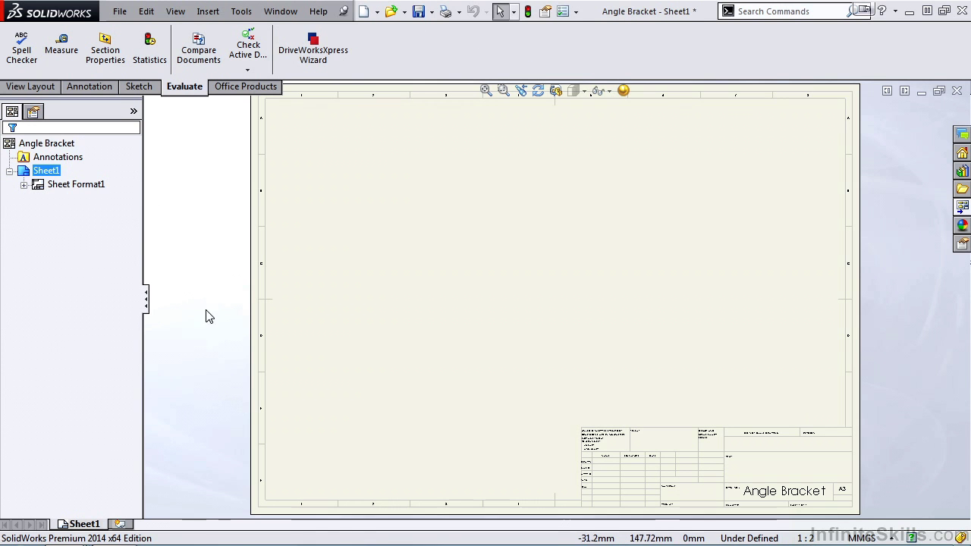
Switch to the BRKT-A-0628 drawing and select Sheet Format1, then Drawing Views 15 through 18
mouse_move(67, 542)
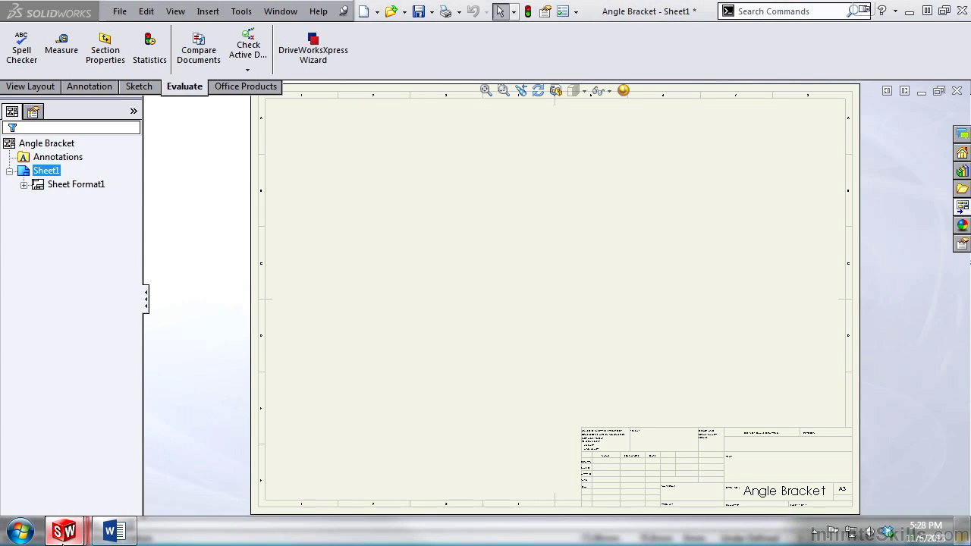
click(216, 465)
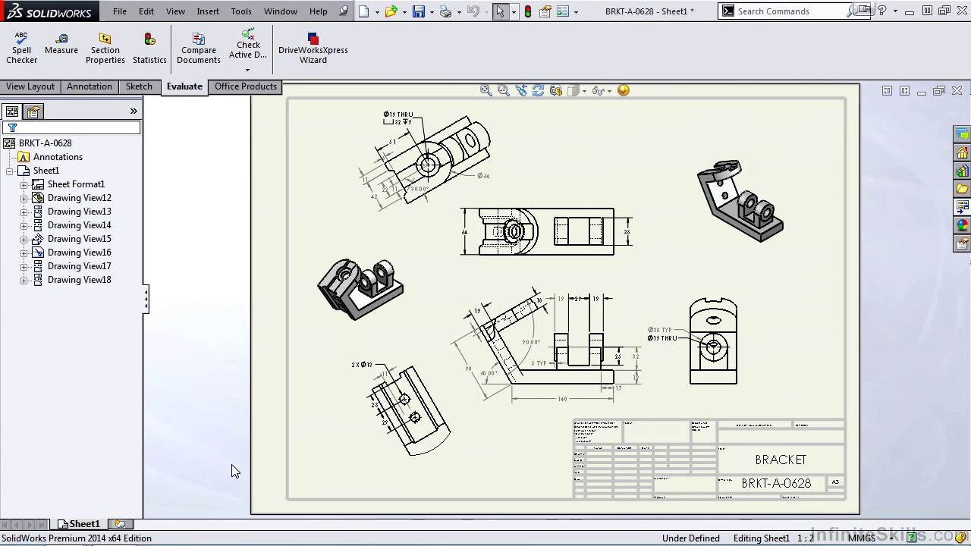
click(88, 184)
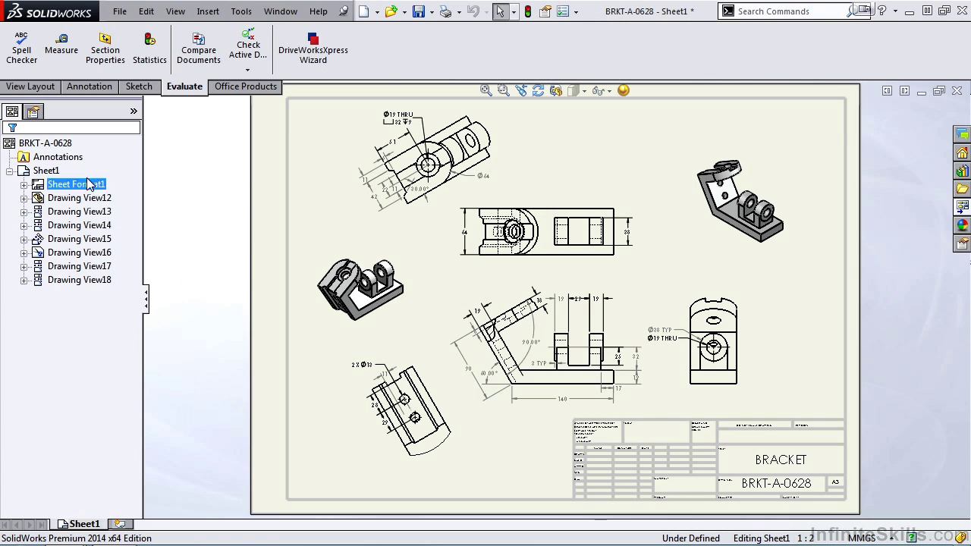
click(95, 211)
click(96, 226)
click(97, 239)
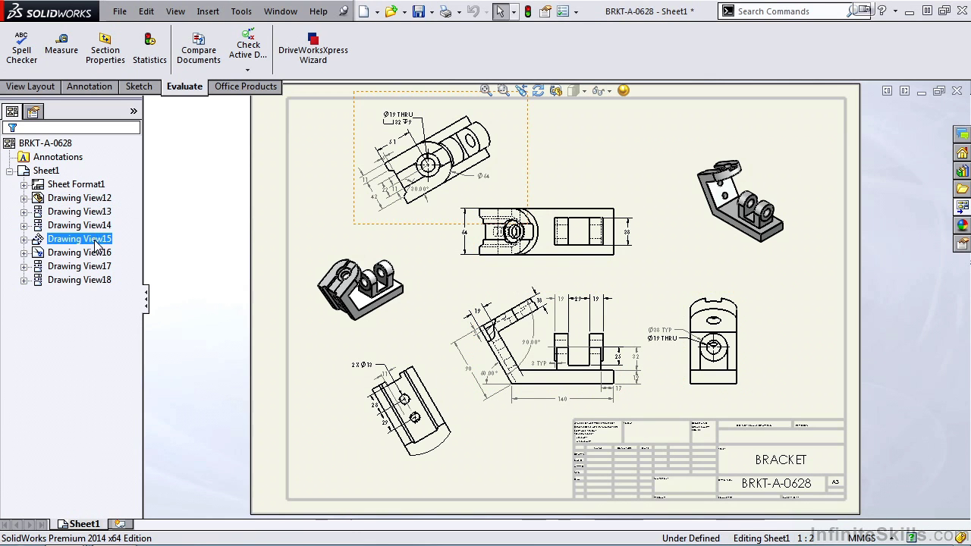
click(96, 253)
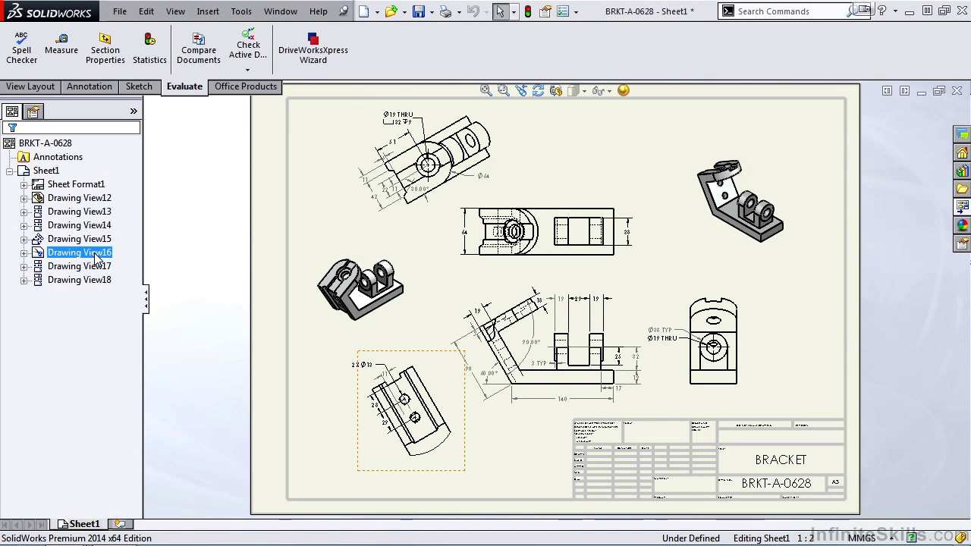
click(100, 267)
click(98, 281)
Step back up to Drawing Views 12 and 13, clear the selection, then select Sheet1
click(98, 267)
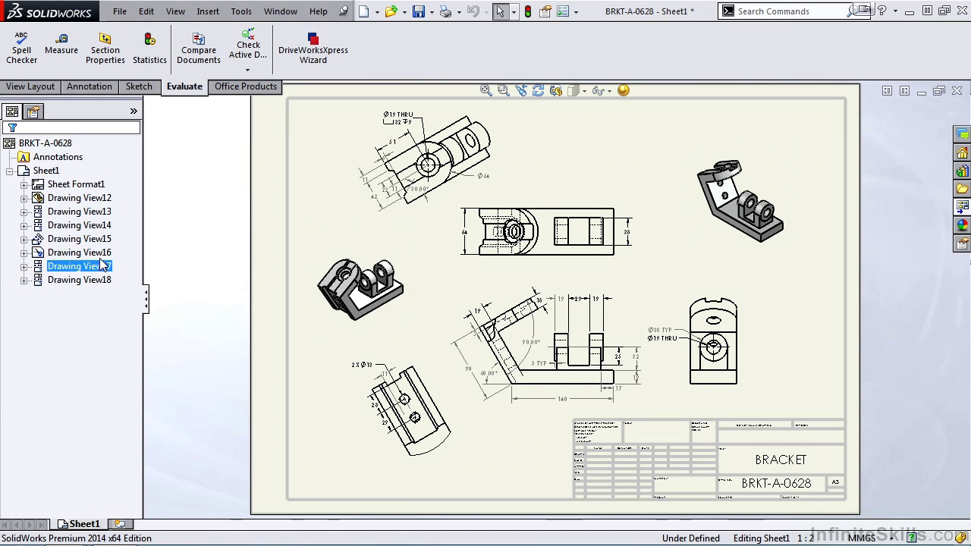
click(98, 253)
click(97, 239)
click(97, 226)
click(97, 212)
click(97, 200)
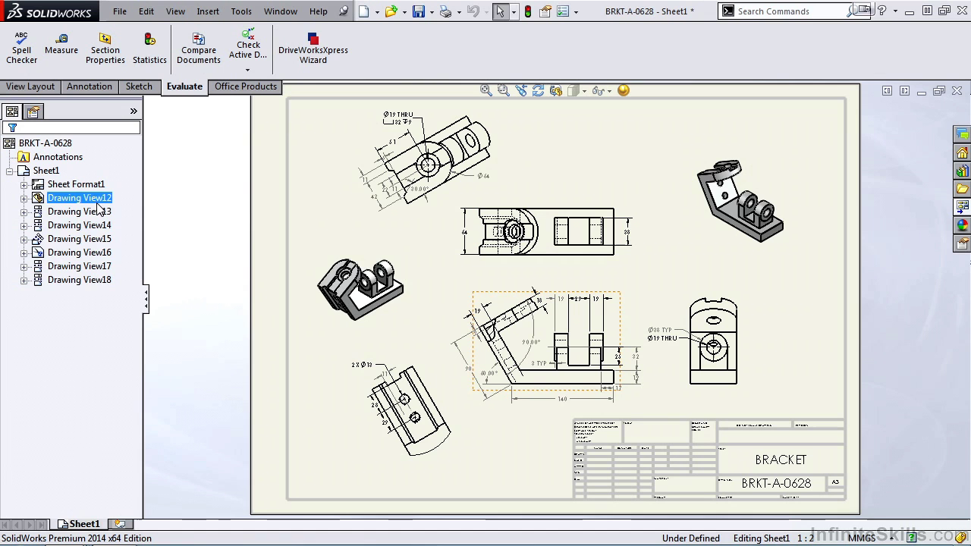
click(99, 212)
click(108, 288)
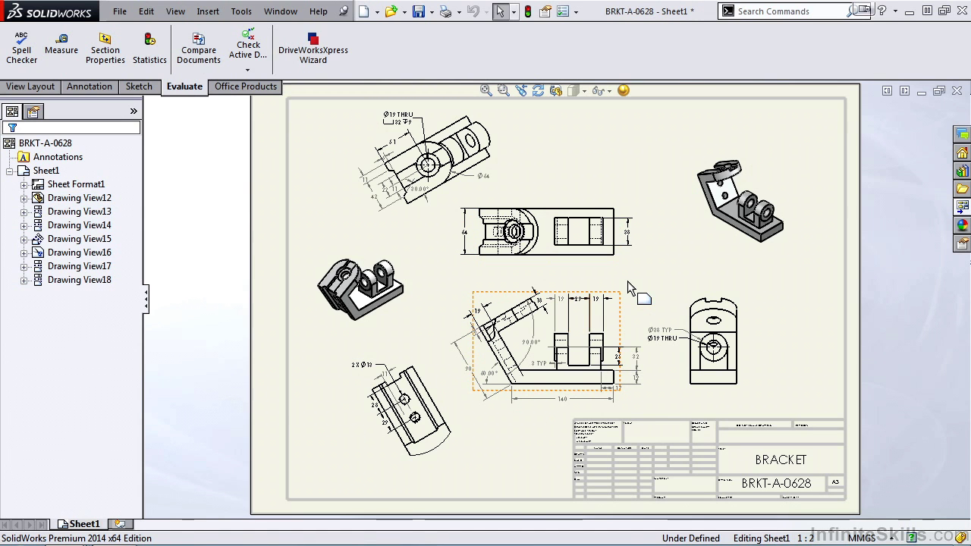
click(536, 433)
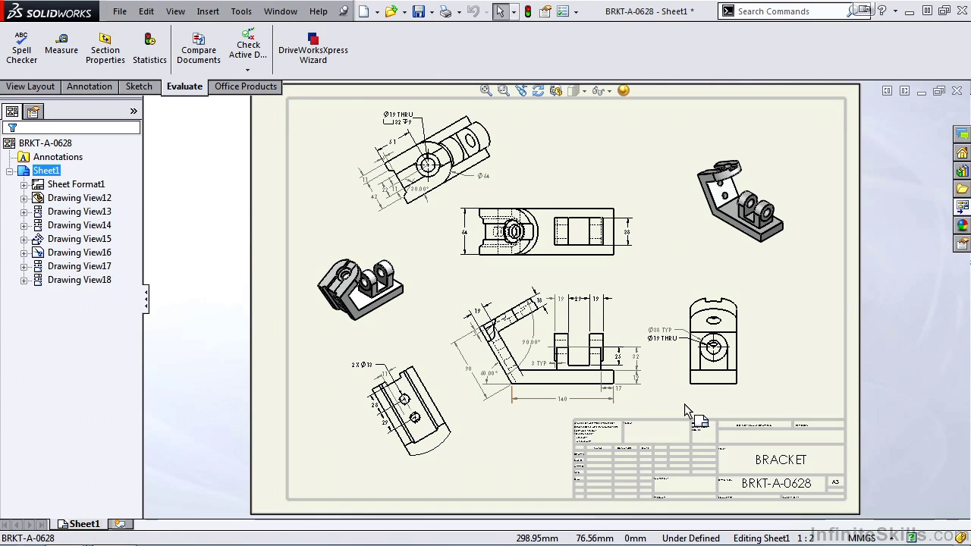
right_click(50, 173)
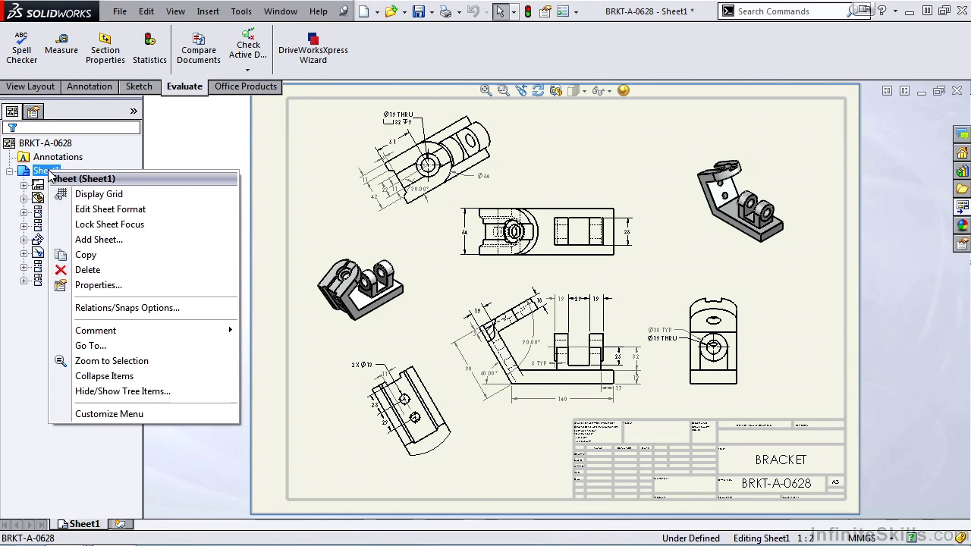
click(111, 210)
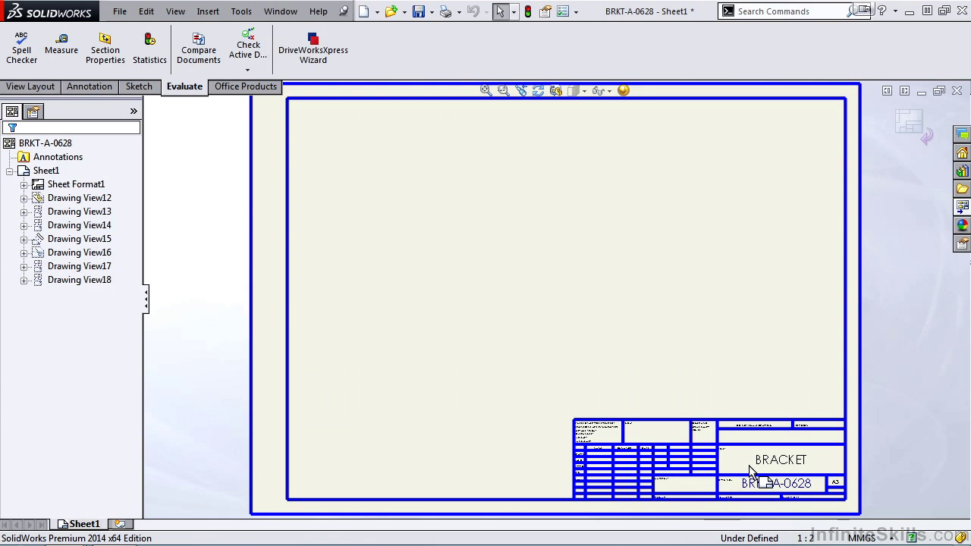
right_click(49, 173)
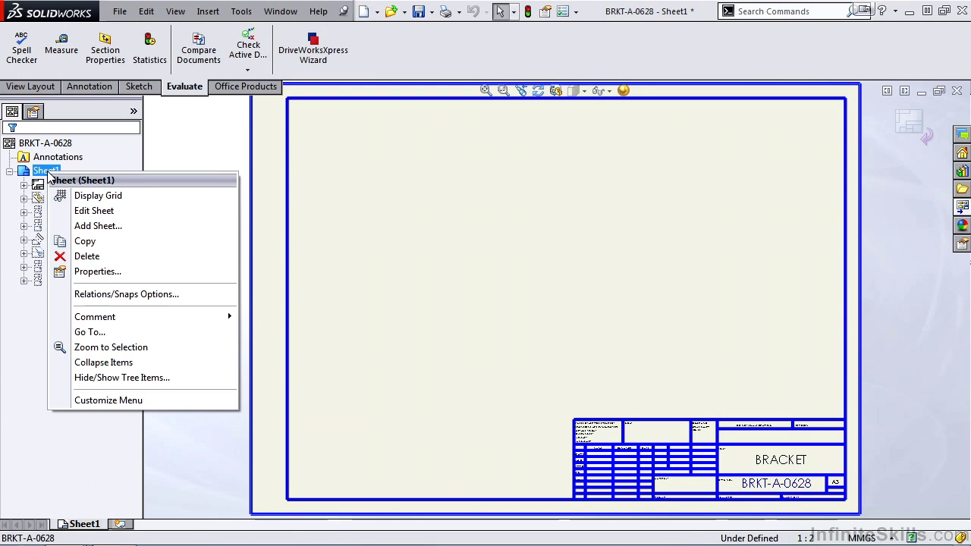
click(102, 211)
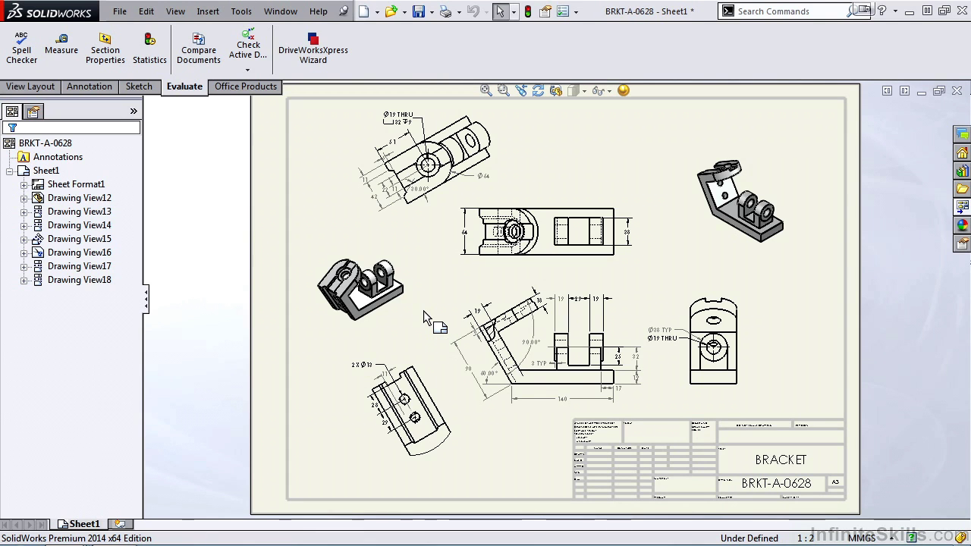
Switch the BRKT-A-0628 sheet to Edit Sheet Format, then reopen its context menu showing Edit Sheet
right_click(601, 154)
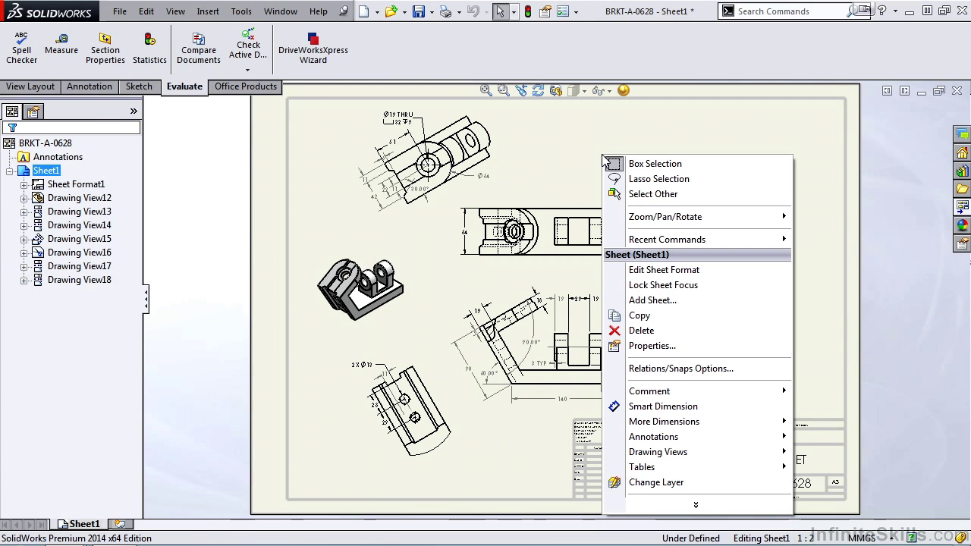
click(662, 271)
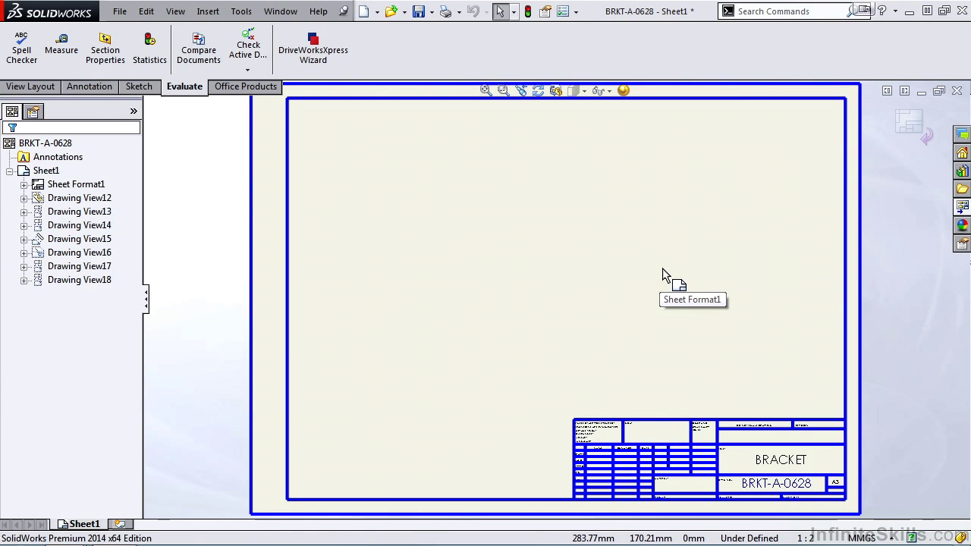
right_click(663, 274)
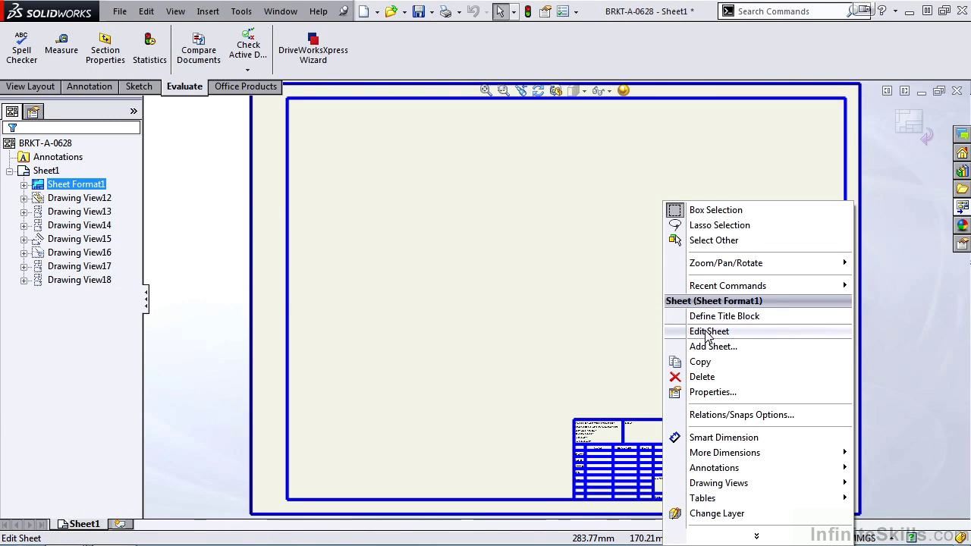